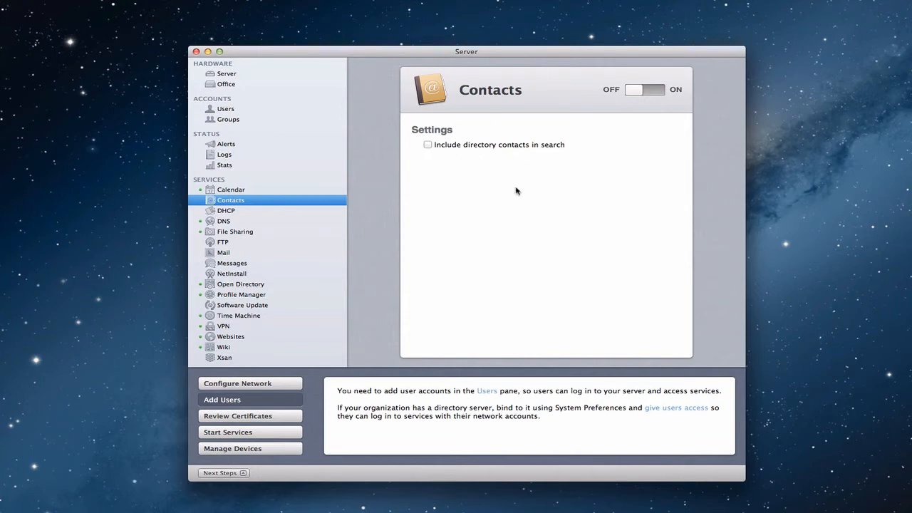
Switch the Contacts service on, then view the Profile Manager settings.
{"action": "left_click", "coordinate": [633, 94]}
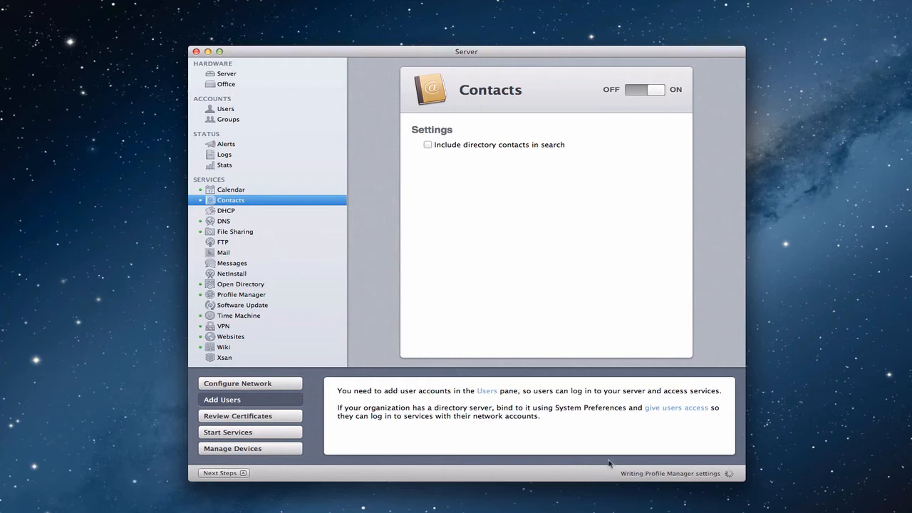
{"action": "left_click", "coordinate": [237, 295]}
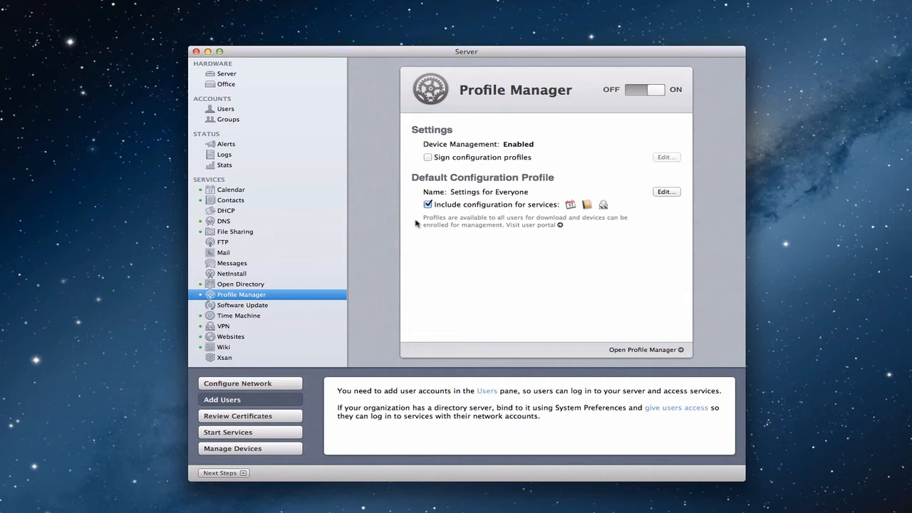
Go back to the Contacts service settings and minimize the Server window.
{"action": "left_click", "coordinate": [235, 203]}
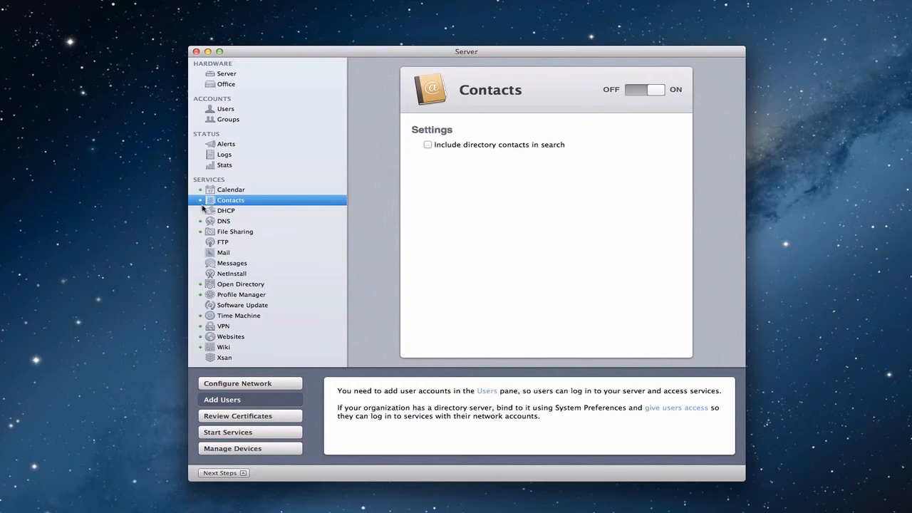
{"action": "left_click", "coordinate": [207, 52]}
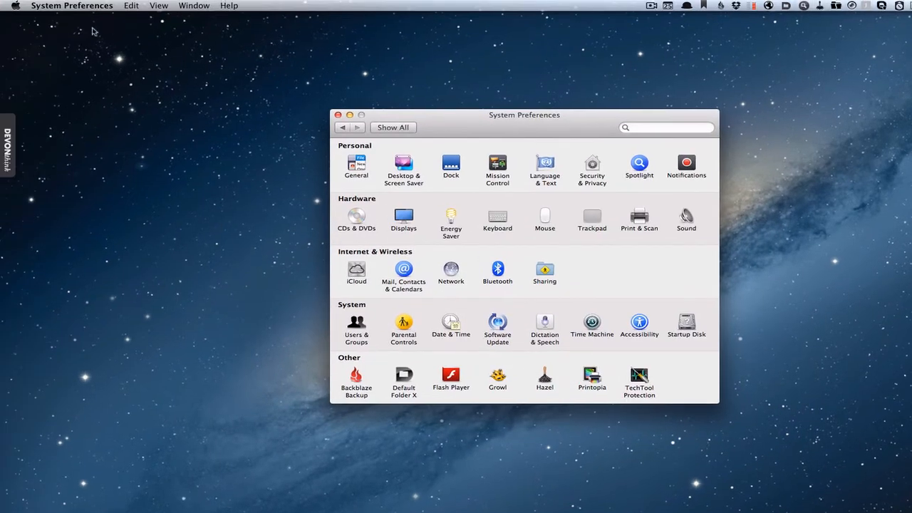
Bring System Preferences forward and open the Mail, Contacts & Calendars pane.
{"action": "left_click", "coordinate": [16, 8]}
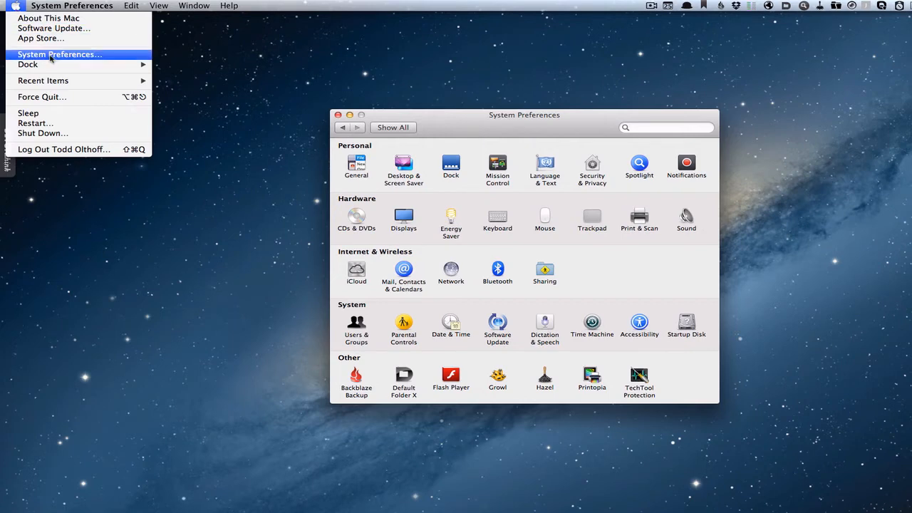
{"action": "left_click", "coordinate": [414, 47]}
{"action": "left_click", "coordinate": [491, 115]}
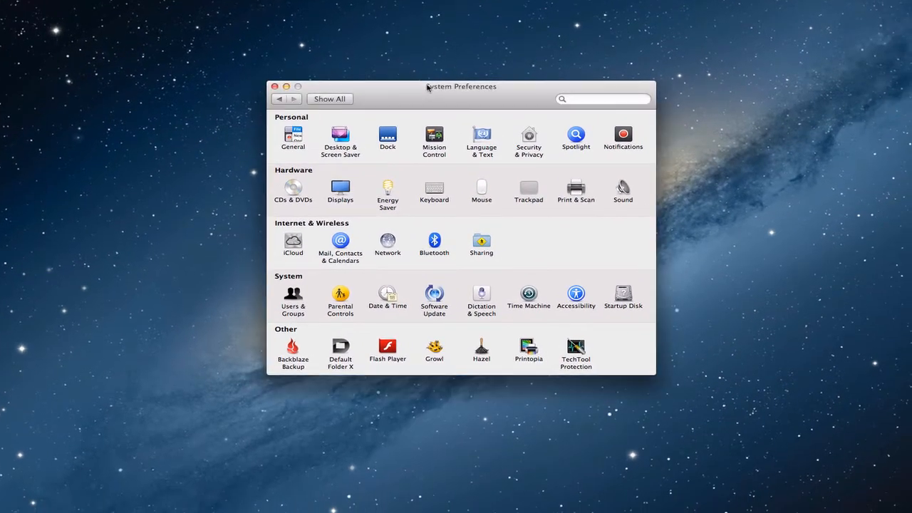
{"action": "left_click", "coordinate": [339, 241]}
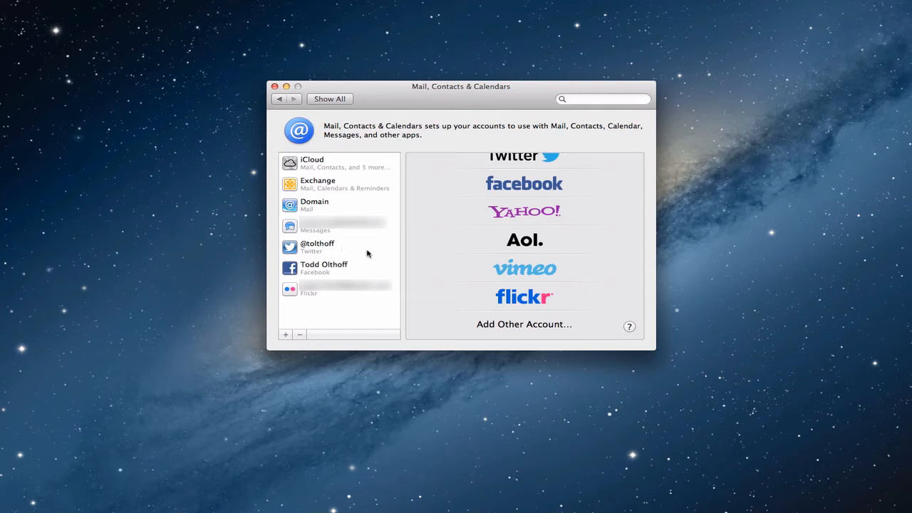
Start an LDAP account under Add Other Account, cancel it, and reopen the account-type chooser.
{"action": "left_click", "coordinate": [505, 330]}
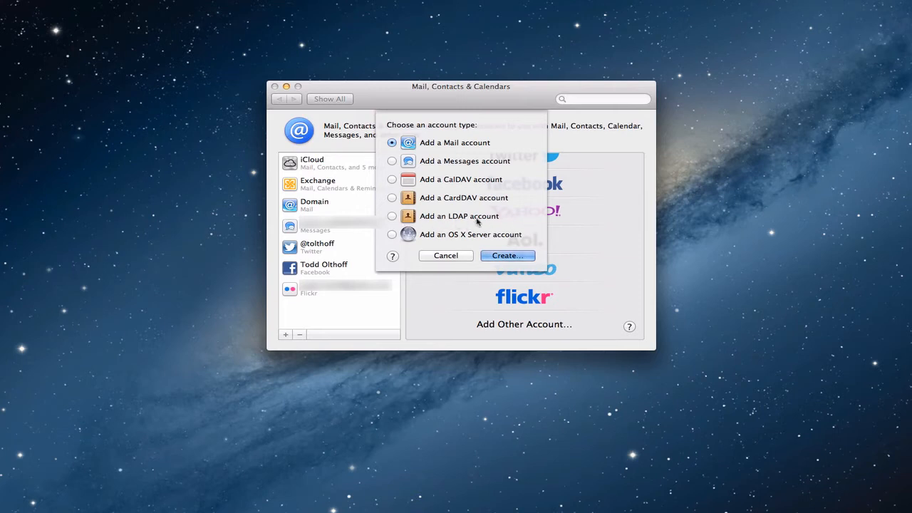
{"action": "left_click", "coordinate": [392, 216]}
{"action": "left_click", "coordinate": [505, 257]}
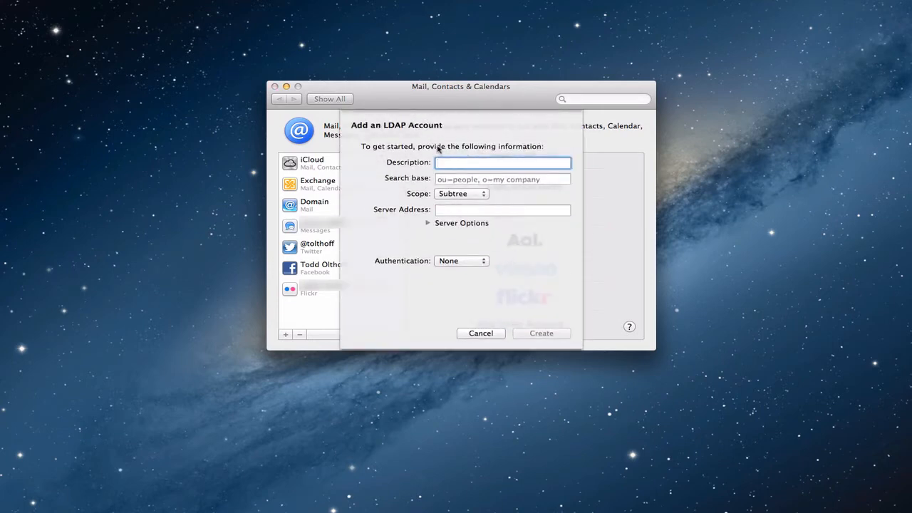
{"action": "left_click", "coordinate": [481, 334]}
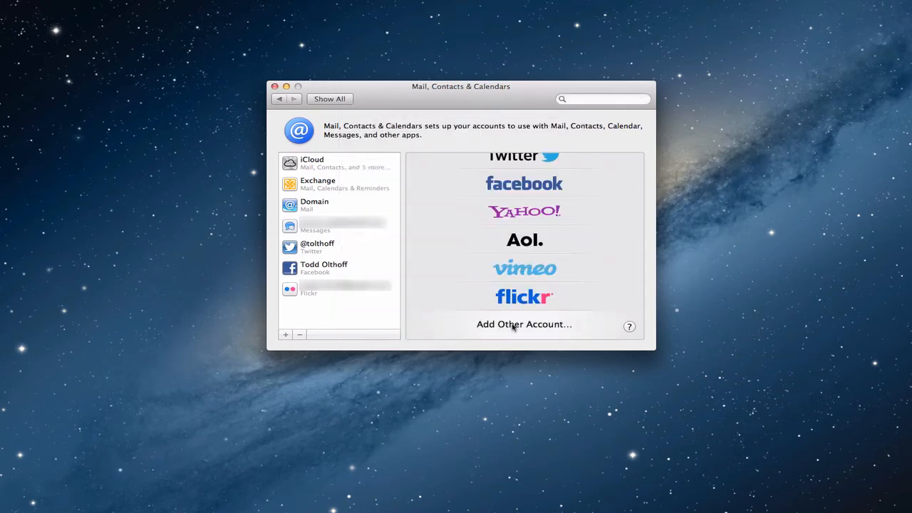
{"action": "left_click", "coordinate": [513, 325]}
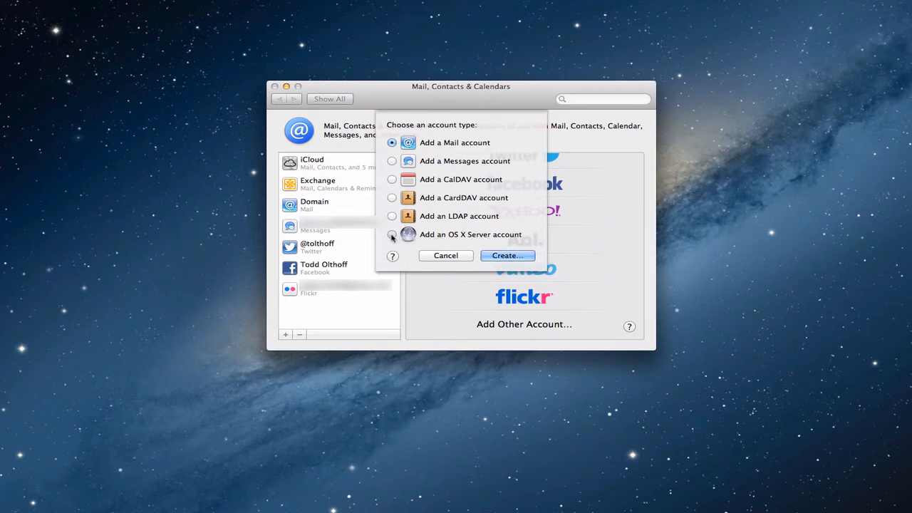
Create an OS X Server account and pick the nearby server 'Server' as its address.
{"action": "left_click", "coordinate": [392, 235]}
{"action": "left_click", "coordinate": [508, 256]}
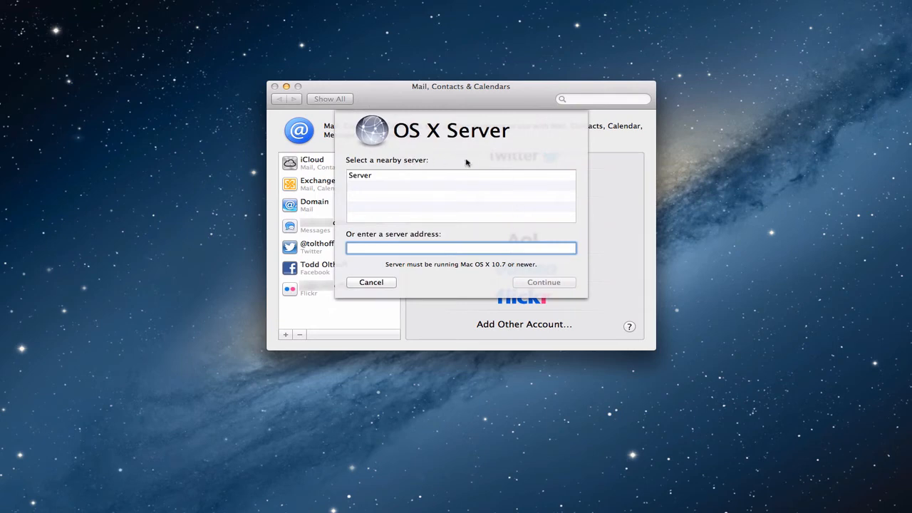
{"action": "left_click", "coordinate": [360, 178]}
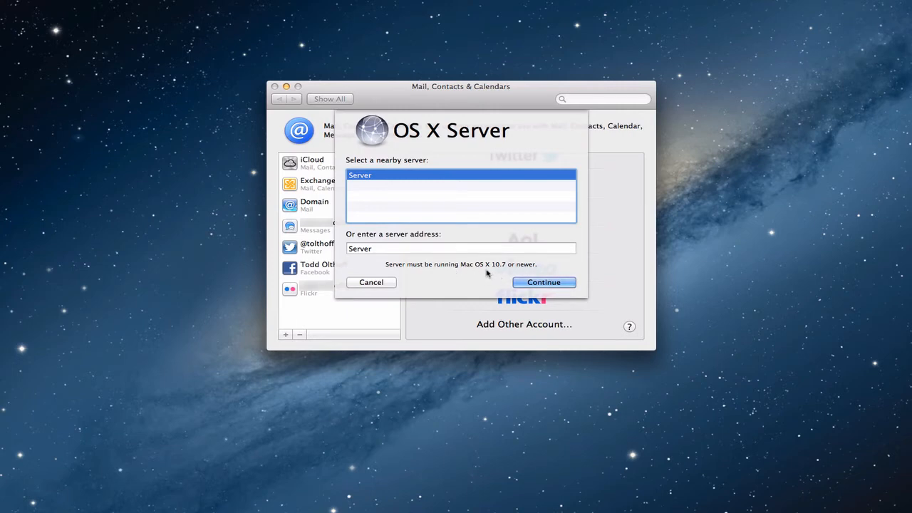
Enter the user's full name, account name and password, and submit the server sign-in.
{"action": "left_click", "coordinate": [540, 285]}
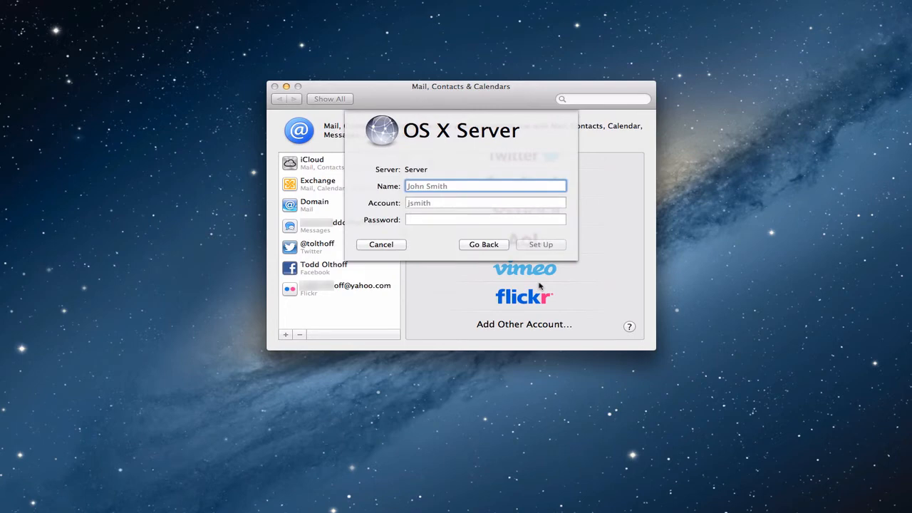
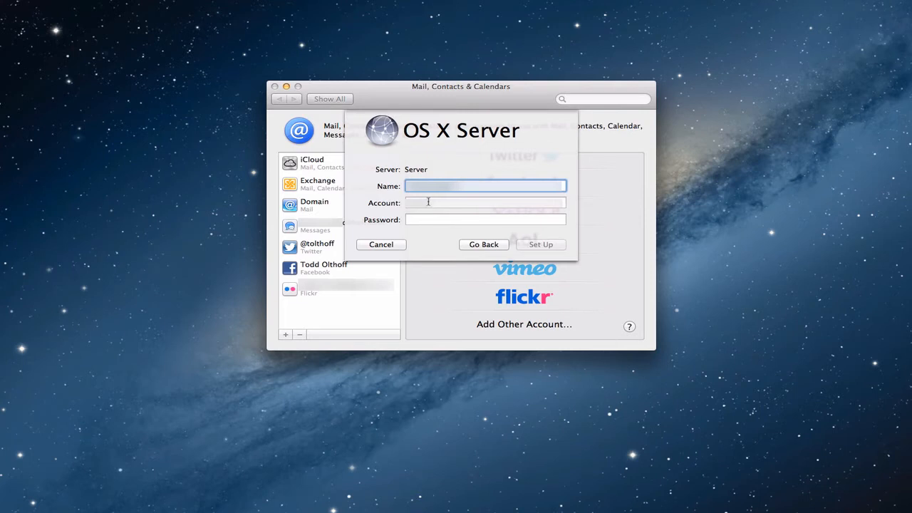
{"action": "left_click", "coordinate": [428, 202]}
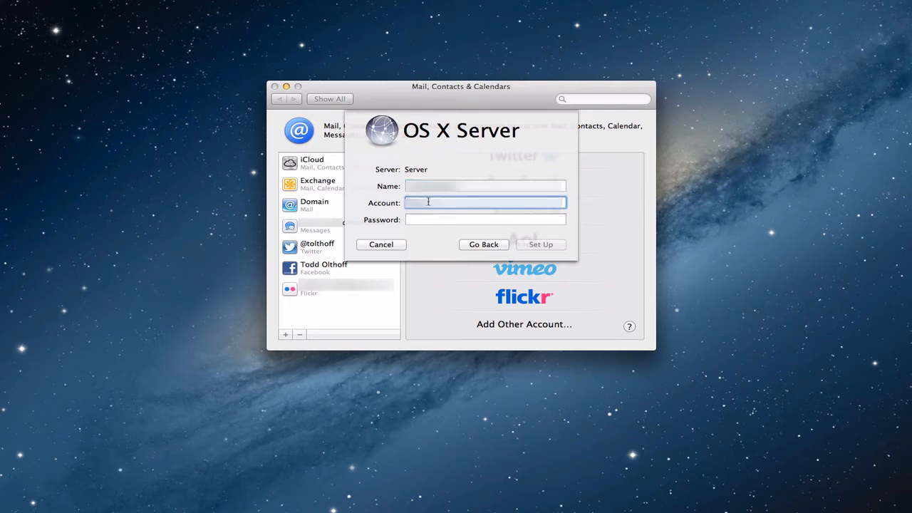
{"action": "left_click", "coordinate": [411, 220]}
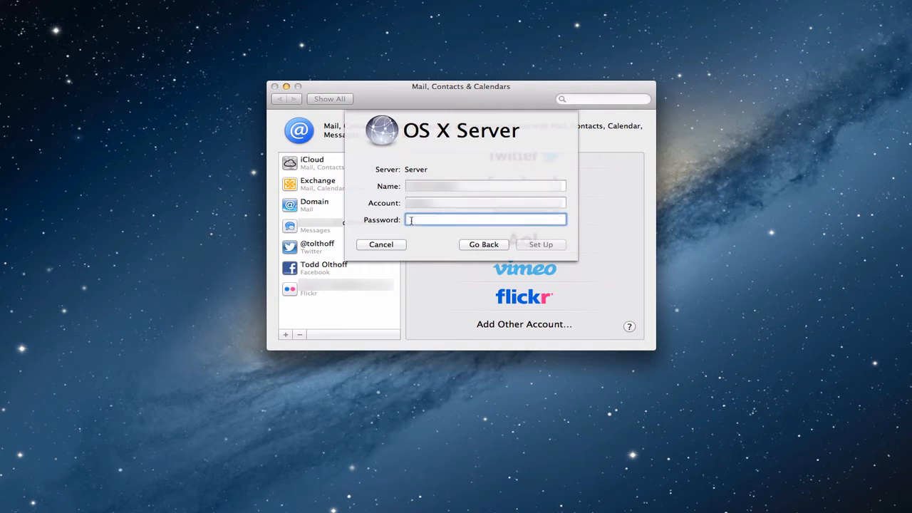
{"action": "type", "text": "••••••••••"}
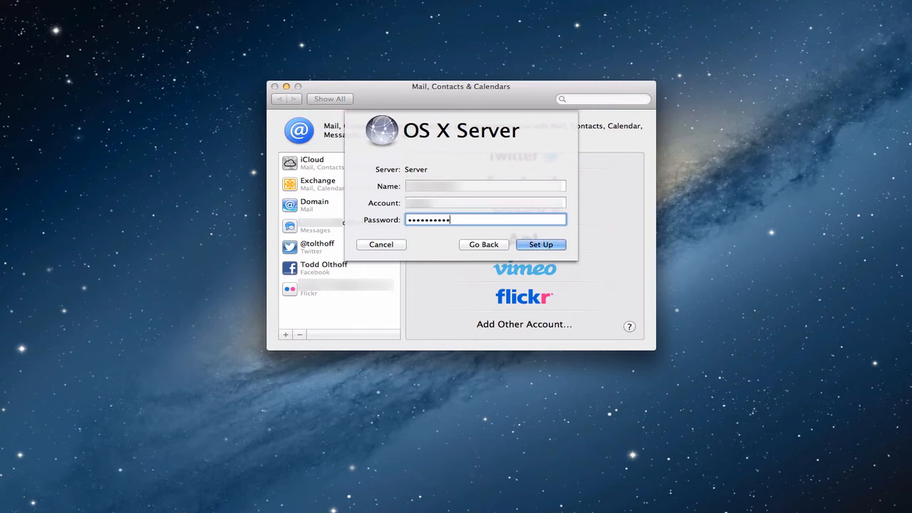
{"action": "type", "text": "••"}
{"action": "left_click", "coordinate": [540, 245]}
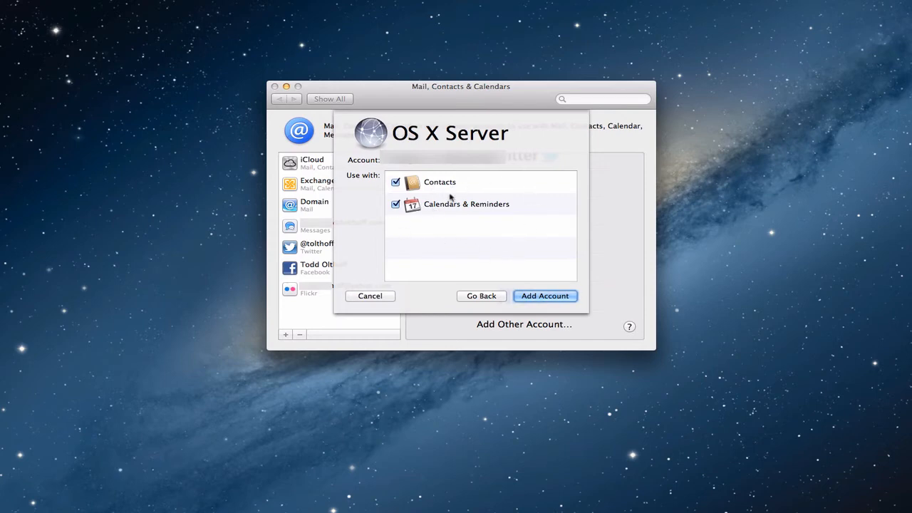
Add the OS X Server account with Contacts and Calendars & Reminders enabled.
{"action": "left_click", "coordinate": [538, 296]}
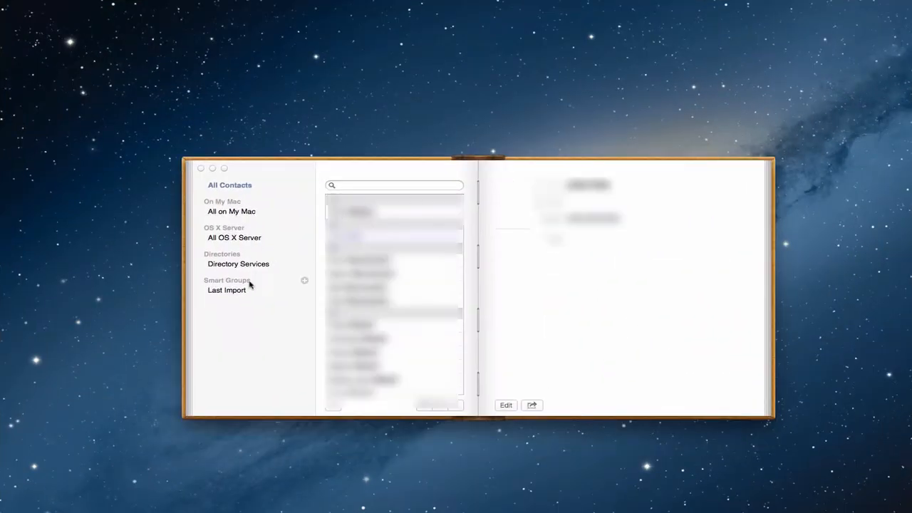
In Contacts, view the Directory Services group, then return to All OS X Server.
{"action": "left_click", "coordinate": [226, 240]}
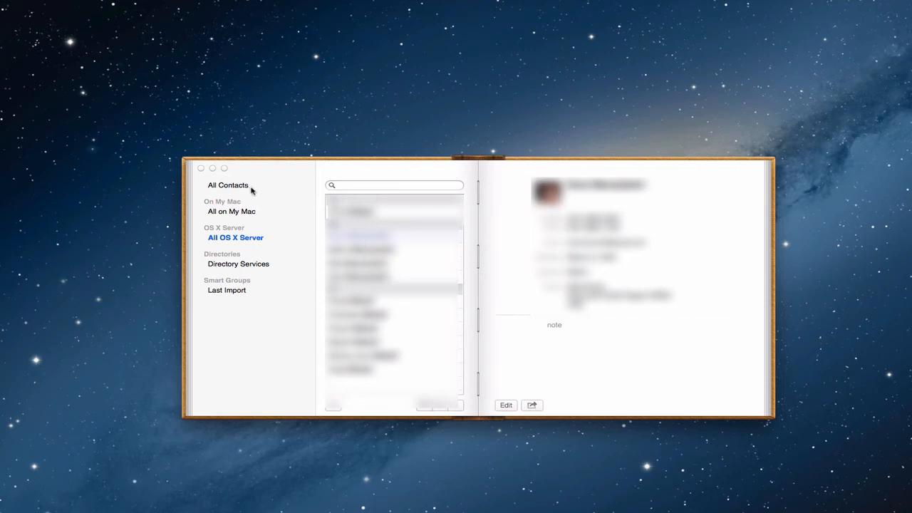
{"action": "mouse_move", "coordinate": [261, 203]}
{"action": "left_click", "coordinate": [248, 264]}
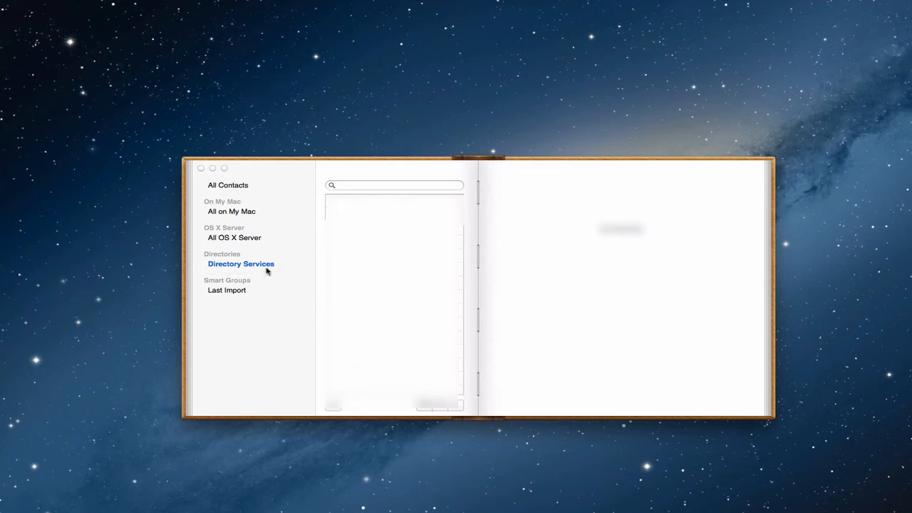
{"action": "left_click", "coordinate": [235, 241]}
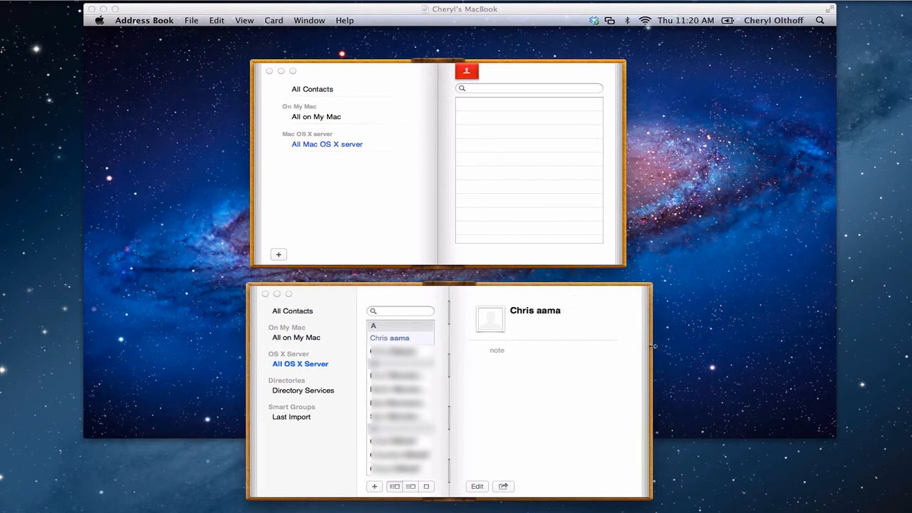
Drag the lower Address Book window's right edge left to narrow it slightly.
{"action": "left_click_drag", "start_coordinate": [651, 346], "coordinate": [625, 347]}
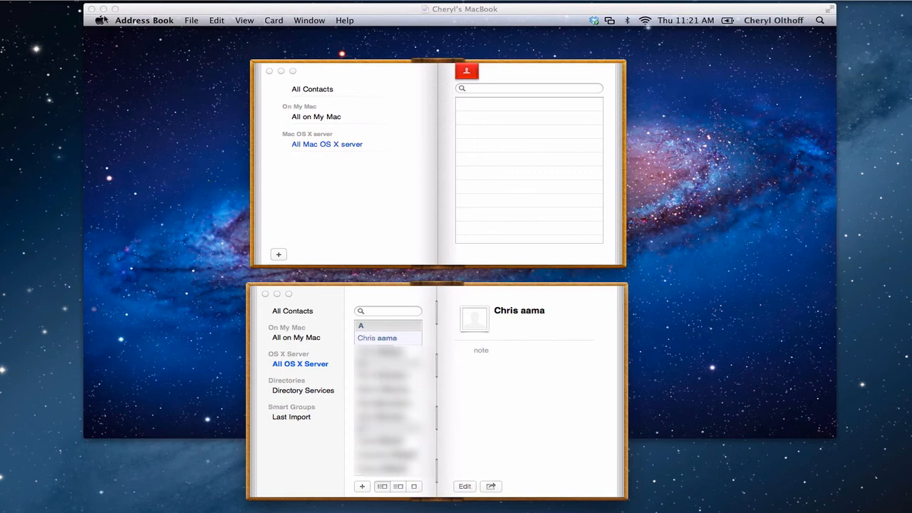
Hide the screen-sharing and Contacts windows and restore Server's New User form.
{"action": "left_click", "coordinate": [102, 9]}
{"action": "left_click", "coordinate": [278, 293]}
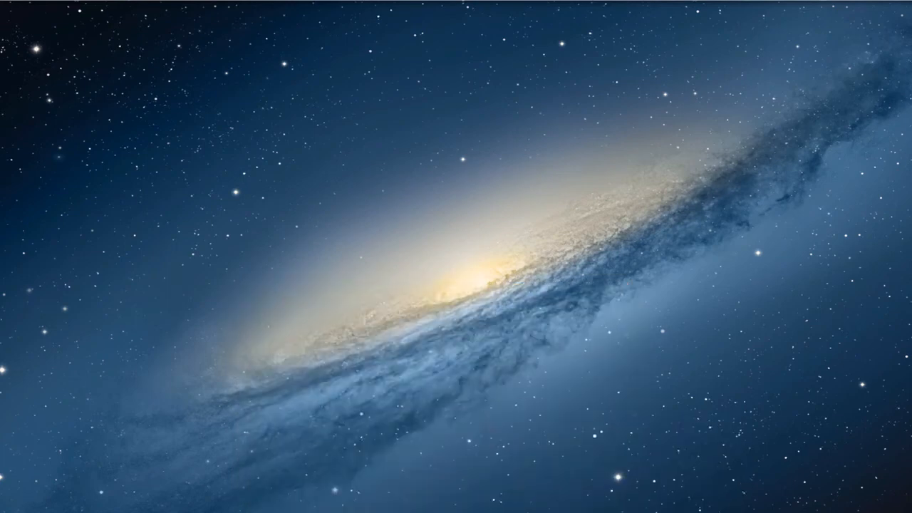
{"action": "left_click", "coordinate": [855, 511]}
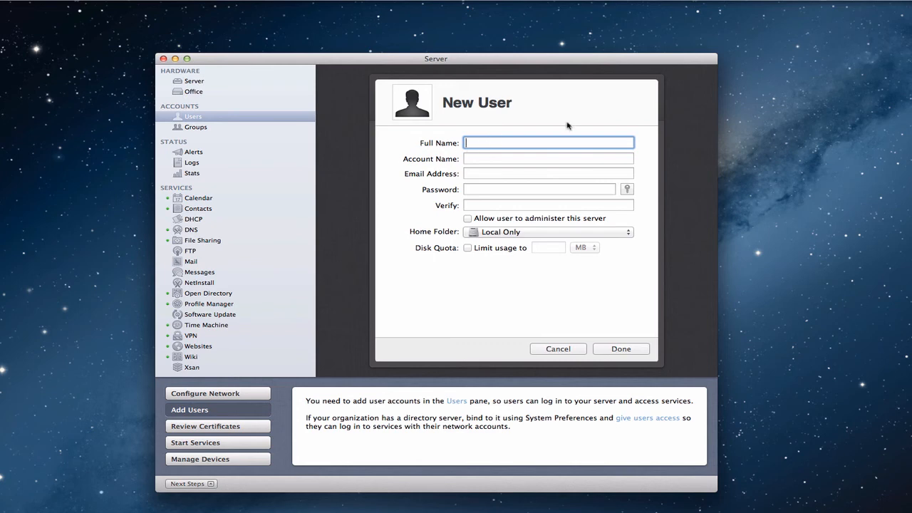
Fill in full name 'Contacts', account 'contacts', skip email, and enter the password twice.
{"action": "type", "text": "Contacts"}
{"action": "key", "text": "Tab"}
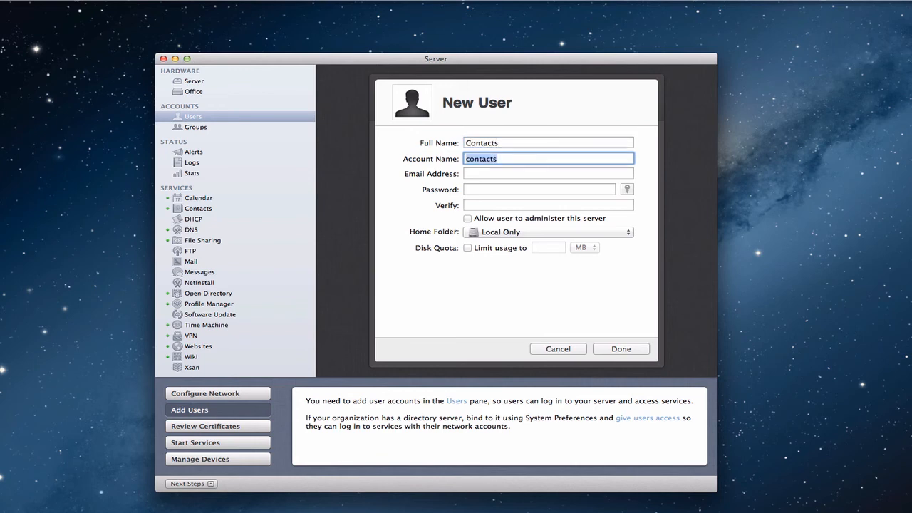
{"action": "key", "text": "Tab"}
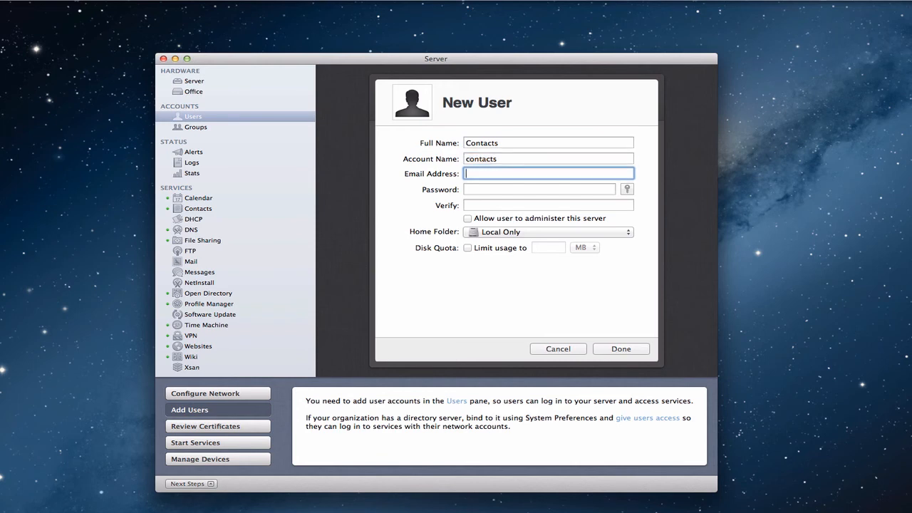
{"action": "key", "text": "Tab"}
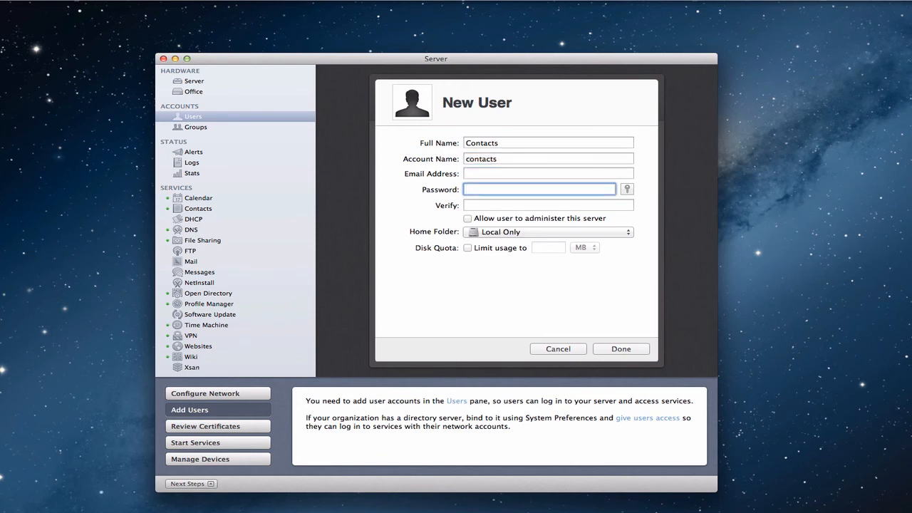
{"action": "type", "text": "••••••"}
{"action": "key", "text": "Tab"}
{"action": "type", "text": "•••••"}
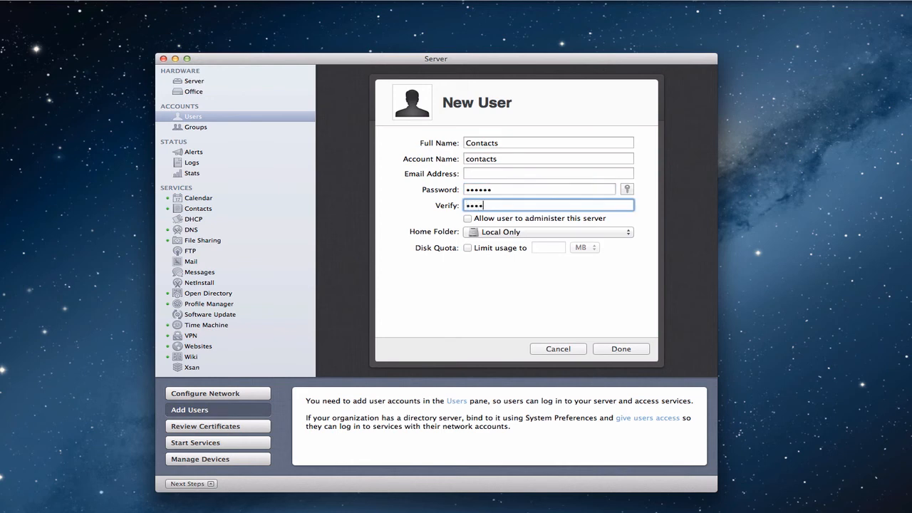
{"action": "type", "text": "•"}
From System Preferences' Mail, Contacts & Calendars, start adding a new OS X Server account.
{"action": "left_click", "coordinate": [2, 1]}
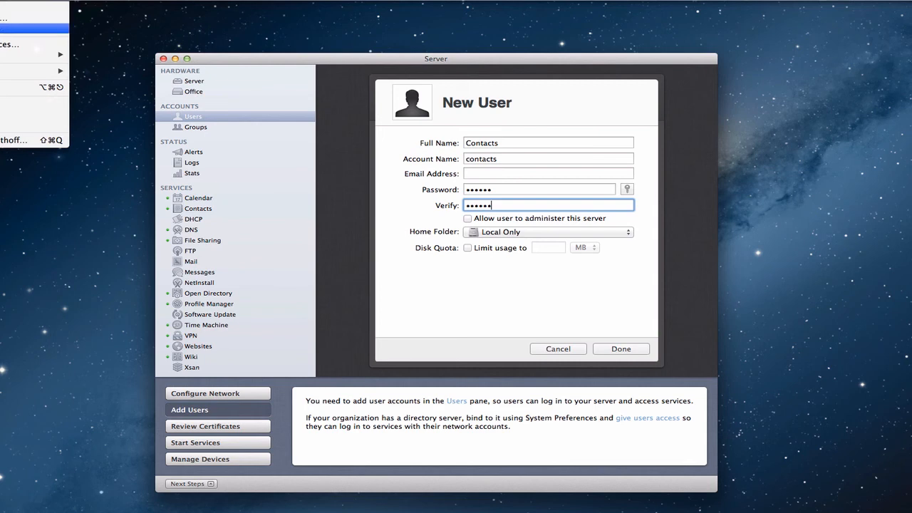
{"action": "left_click", "coordinate": [14, 44]}
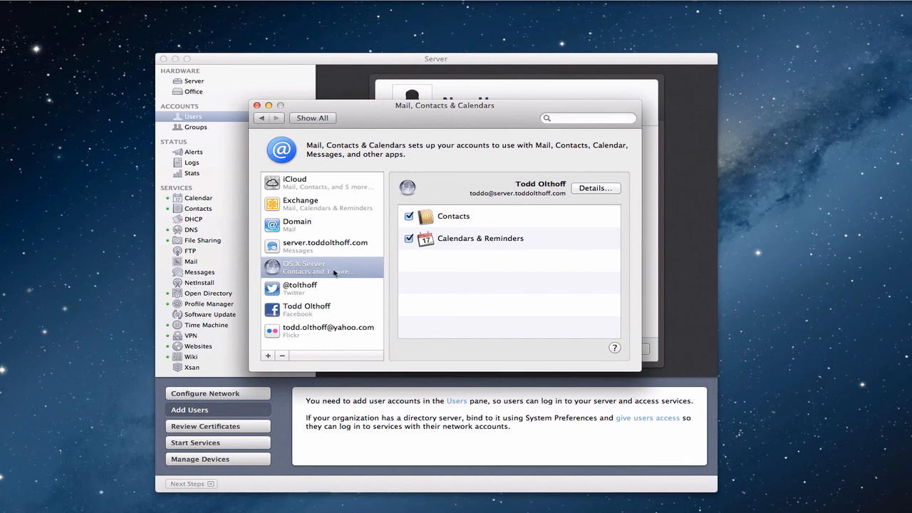
{"action": "left_click", "coordinate": [268, 356]}
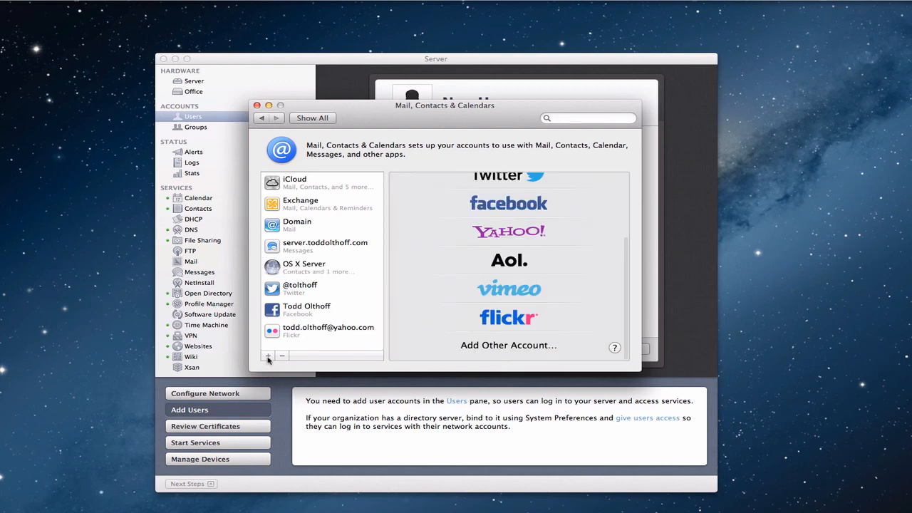
{"action": "left_click", "coordinate": [523, 345]}
{"action": "left_click", "coordinate": [375, 254]}
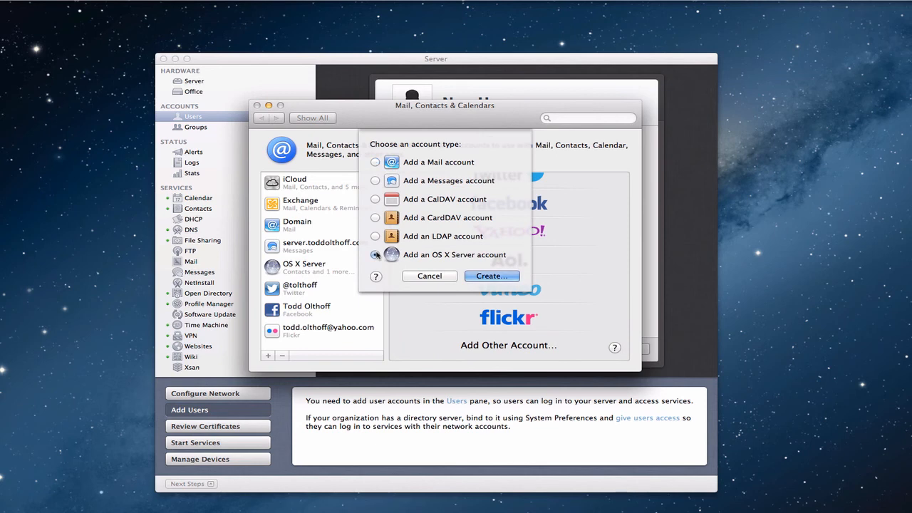
{"action": "left_click", "coordinate": [498, 274]}
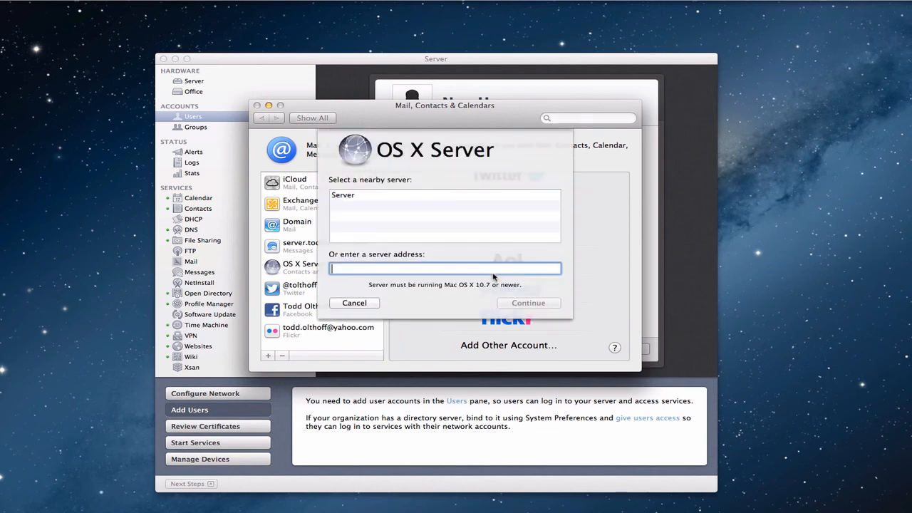
Pick the nearby server 'Server', then enter name Contacts, account contacts and the account password.
{"action": "left_click", "coordinate": [347, 197]}
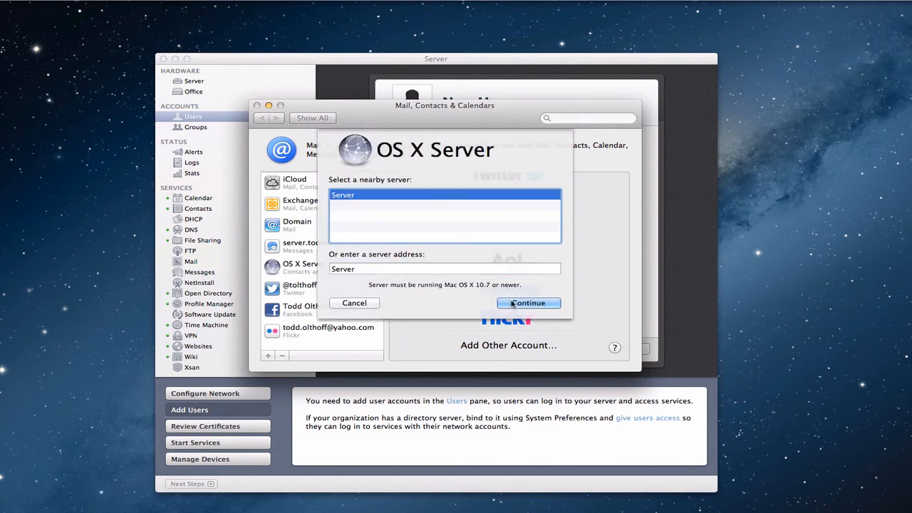
{"action": "left_click", "coordinate": [543, 303]}
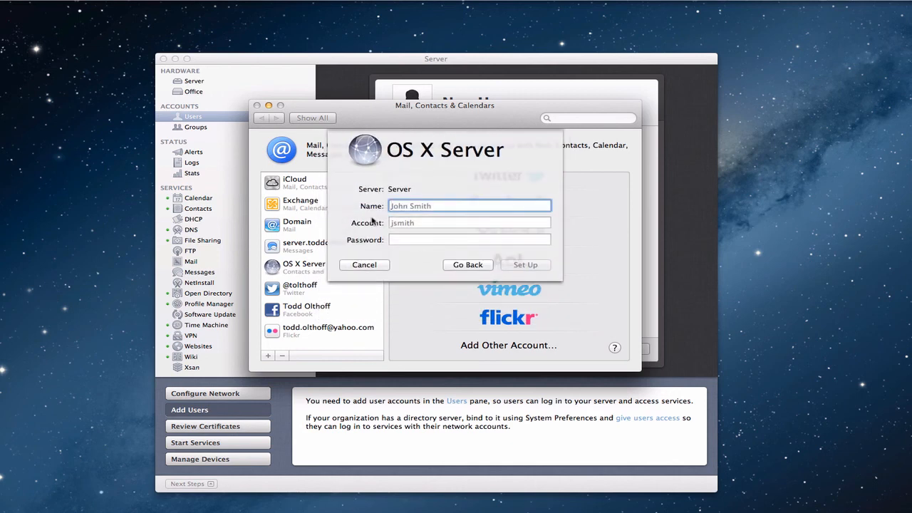
{"action": "type", "text": "Contacts"}
{"action": "key", "text": "Tab"}
{"action": "type", "text": "contacts"}
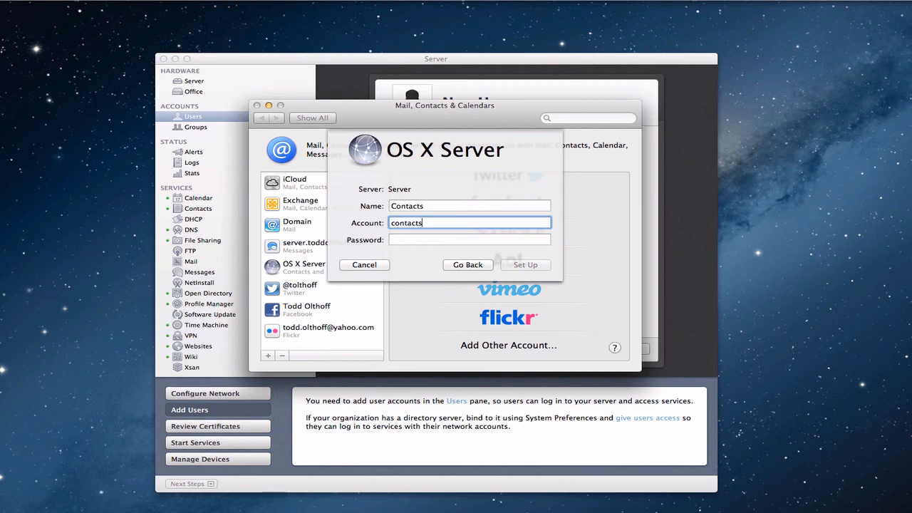
{"action": "key", "text": "Tab"}
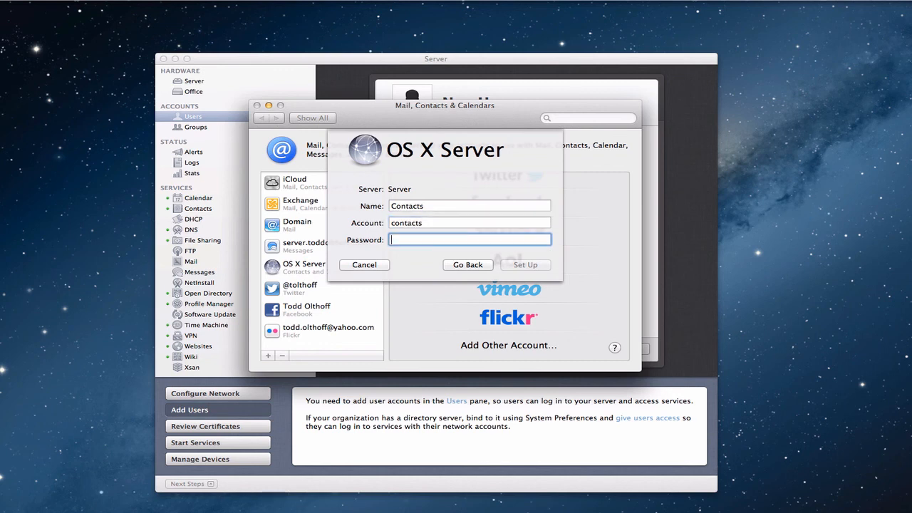
{"action": "type", "text": "••••••"}
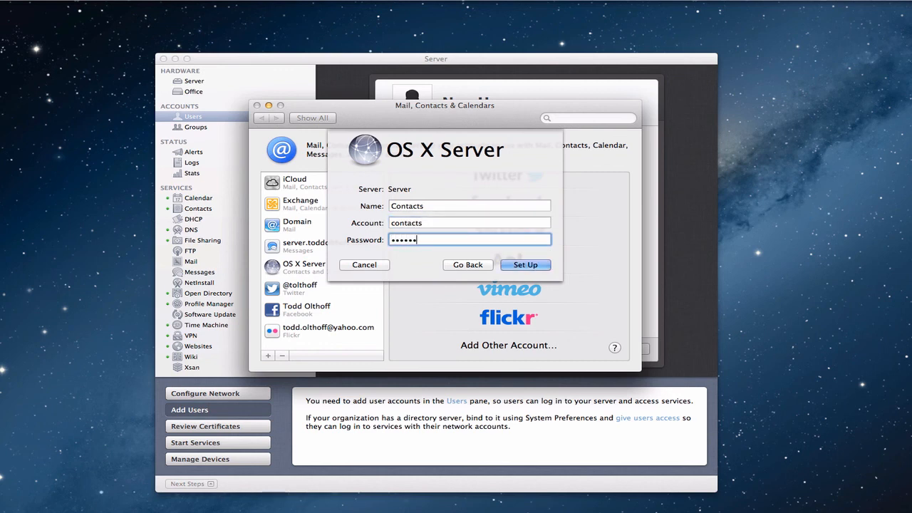